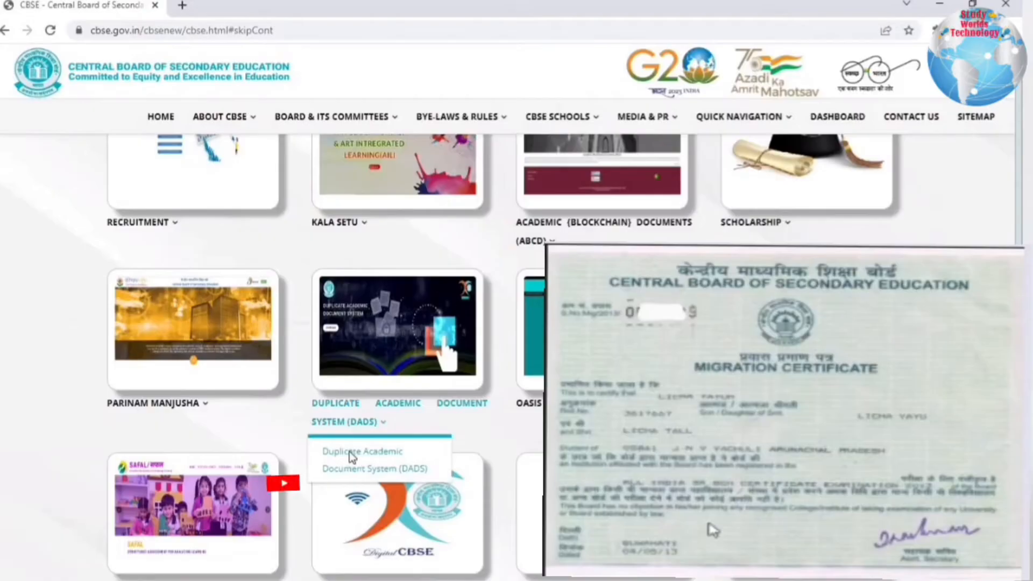
# - Open the Duplicate Academic Document System (DADS) from the CBSE homepage and continue to its list of services
pyautogui.click(352, 455)
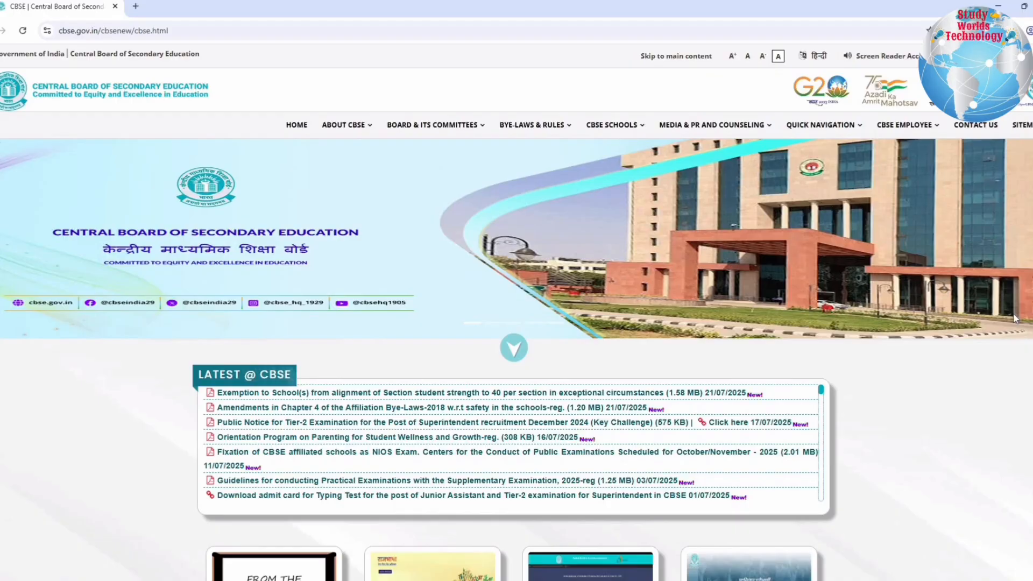
pyautogui.scroll(-10, 676, 301)
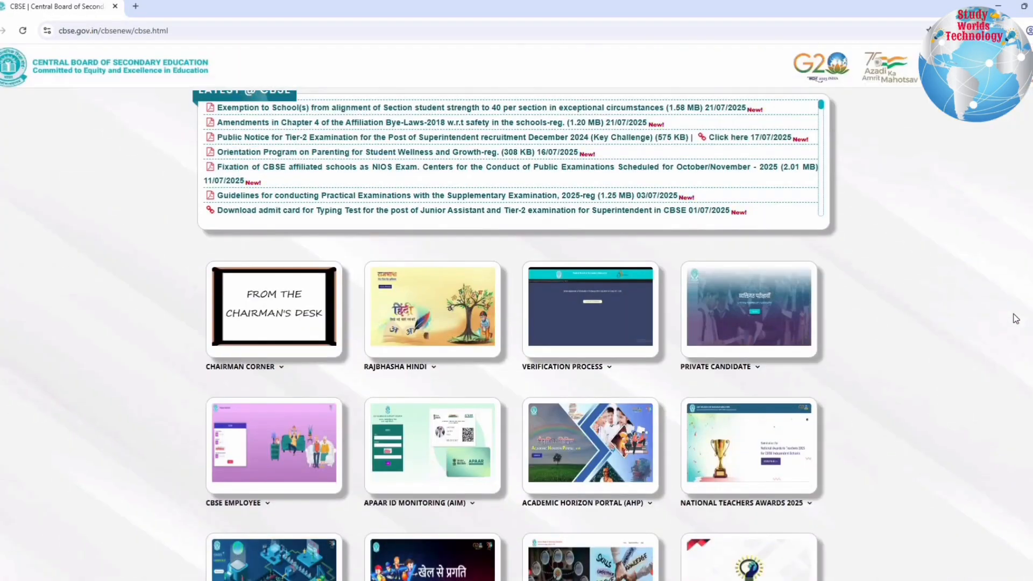
pyautogui.scroll(-3, 677, 302)
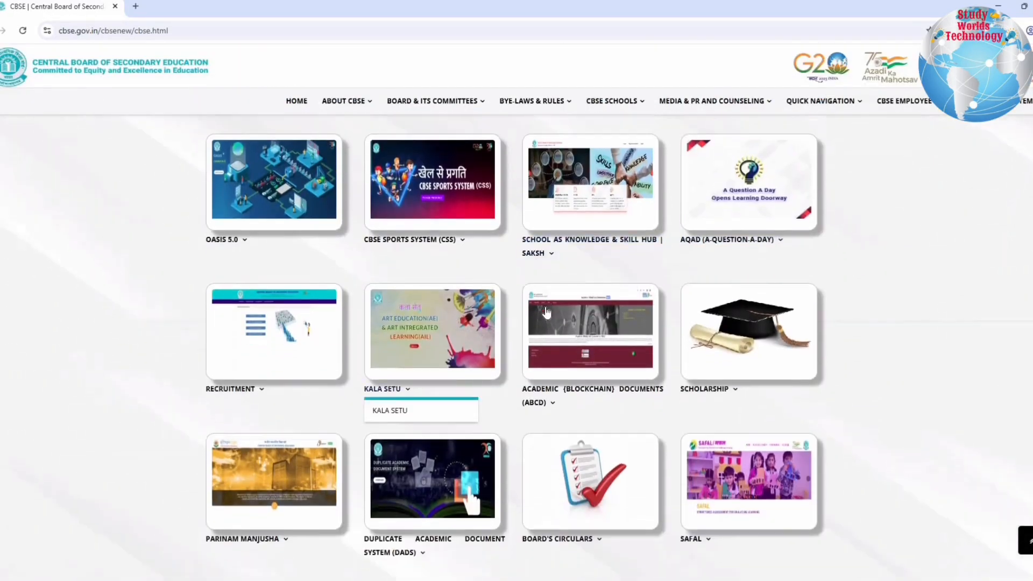
pyautogui.scroll(-3, 505, 310)
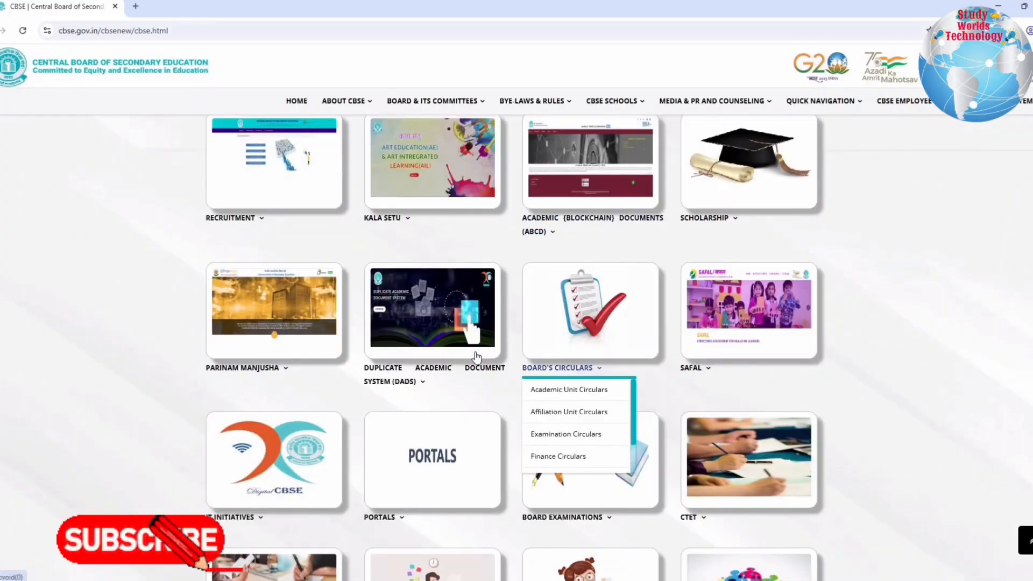
pyautogui.moveTo(440, 369)
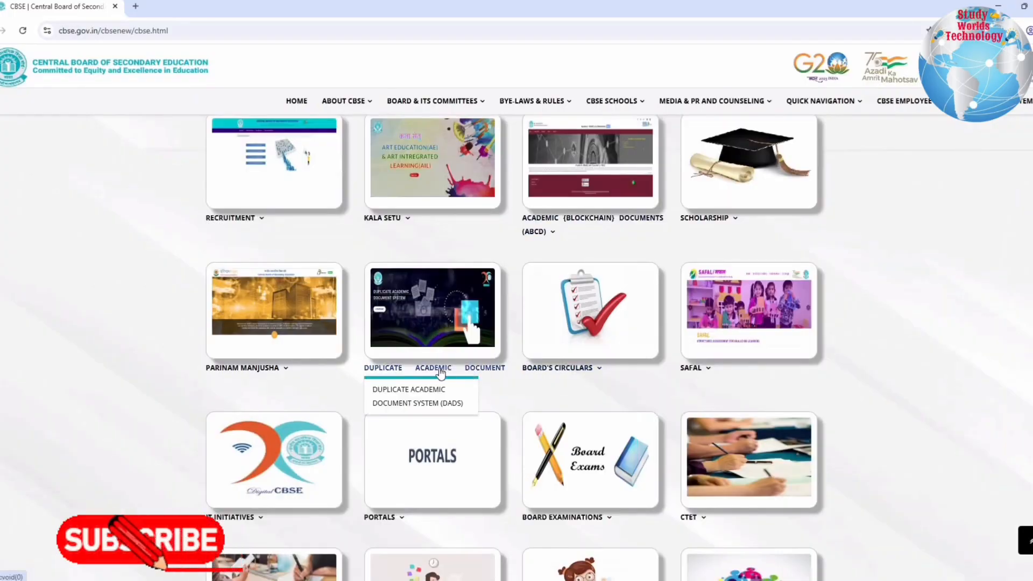
pyautogui.click(421, 397)
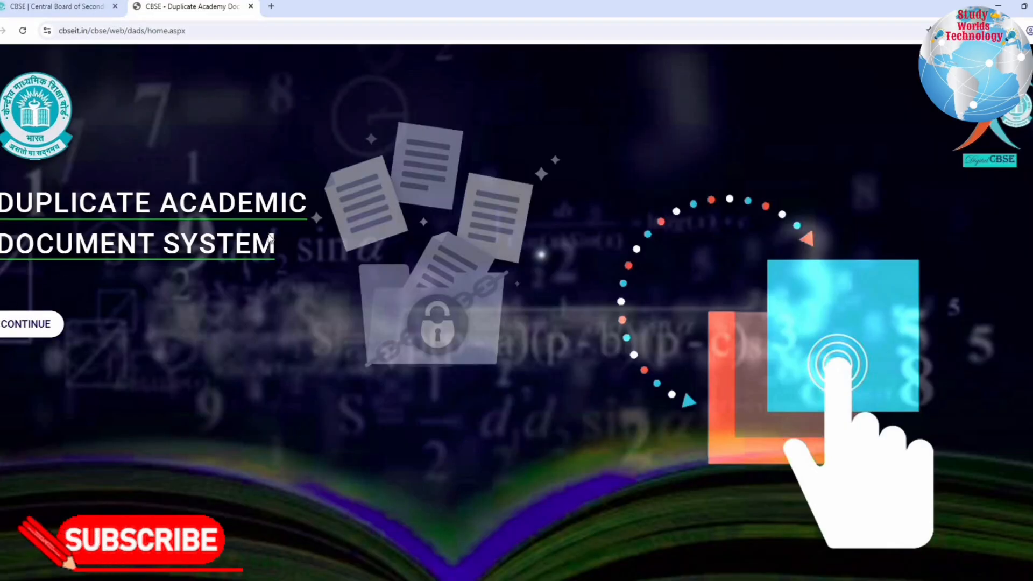
pyautogui.click(24, 333)
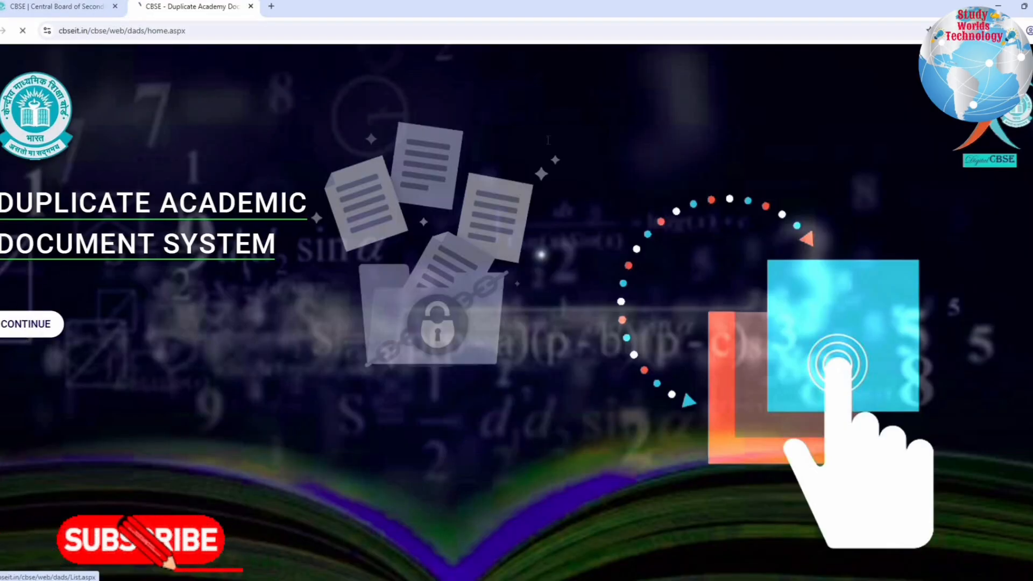
# - Examine the service page's title, the document types it covers and the "You Want" heading
pyautogui.moveTo(331, 70); pyautogui.dragTo(693, 71)
pyautogui.moveTo(400, 99); pyautogui.dragTo(603, 104)
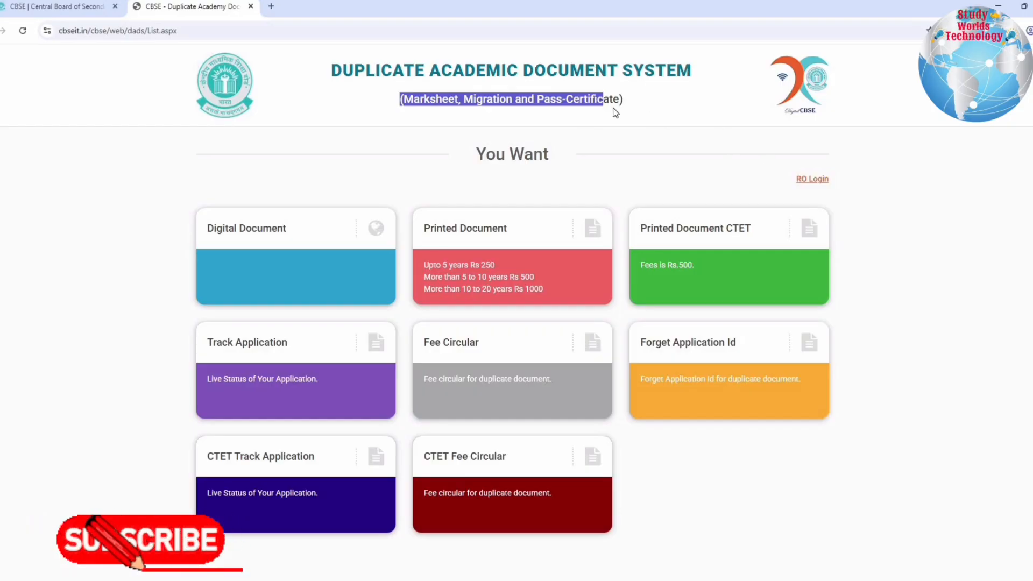
pyautogui.click(604, 101)
pyautogui.moveTo(671, 102); pyautogui.dragTo(420, 101)
pyautogui.click(562, 146)
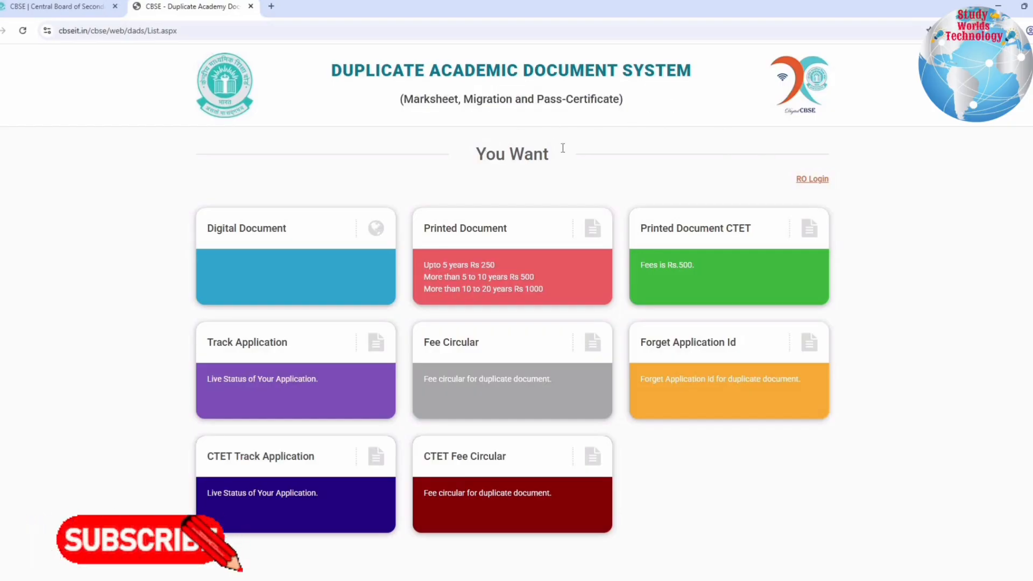
pyautogui.moveTo(580, 152); pyautogui.dragTo(484, 153)
pyautogui.click(808, 169)
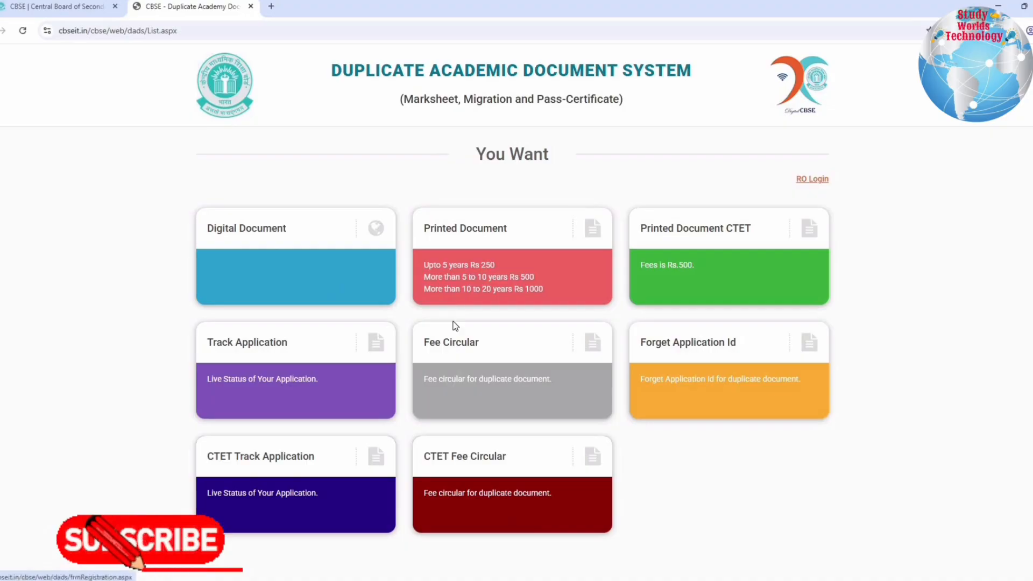
# - Open the Fee Circular for duplicate documents and examine the fees for duplicate marksheets and the migration certificate
pyautogui.click(426, 342)
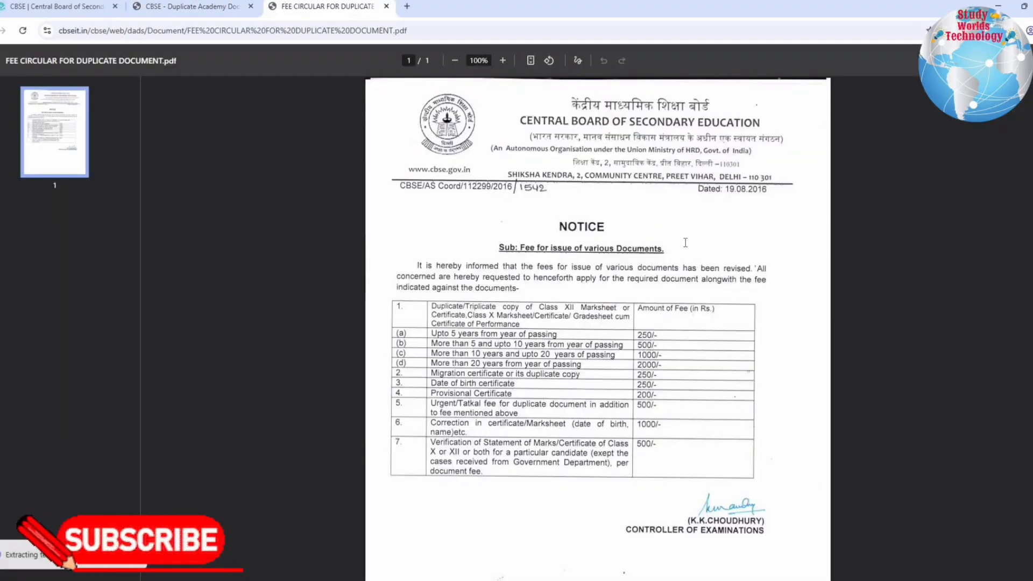
pyautogui.scroll(5, 696, 245)
pyautogui.scroll(-3, 685, 243)
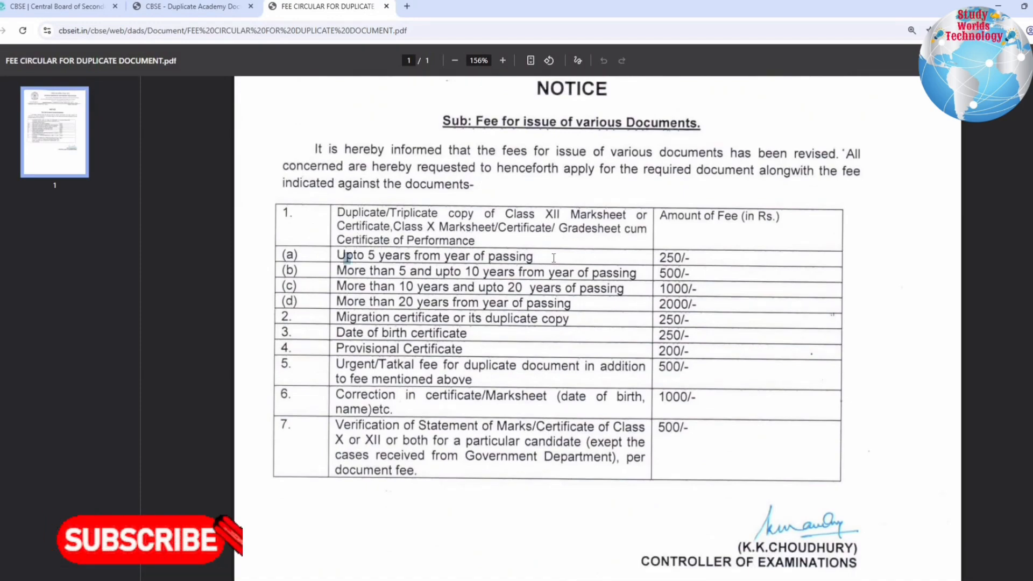
pyautogui.moveTo(343, 256); pyautogui.dragTo(540, 250)
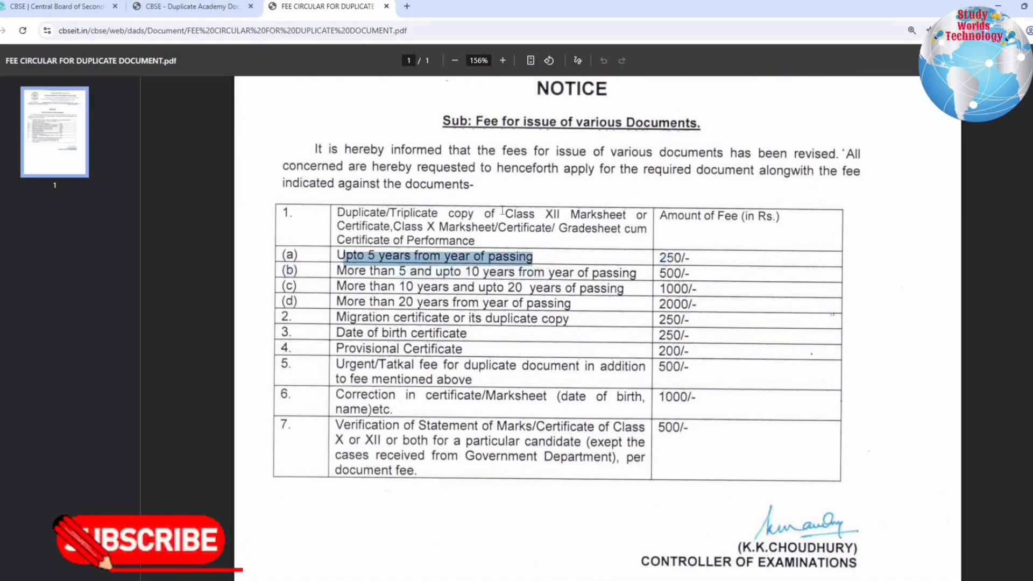
pyautogui.moveTo(337, 214); pyautogui.dragTo(471, 213)
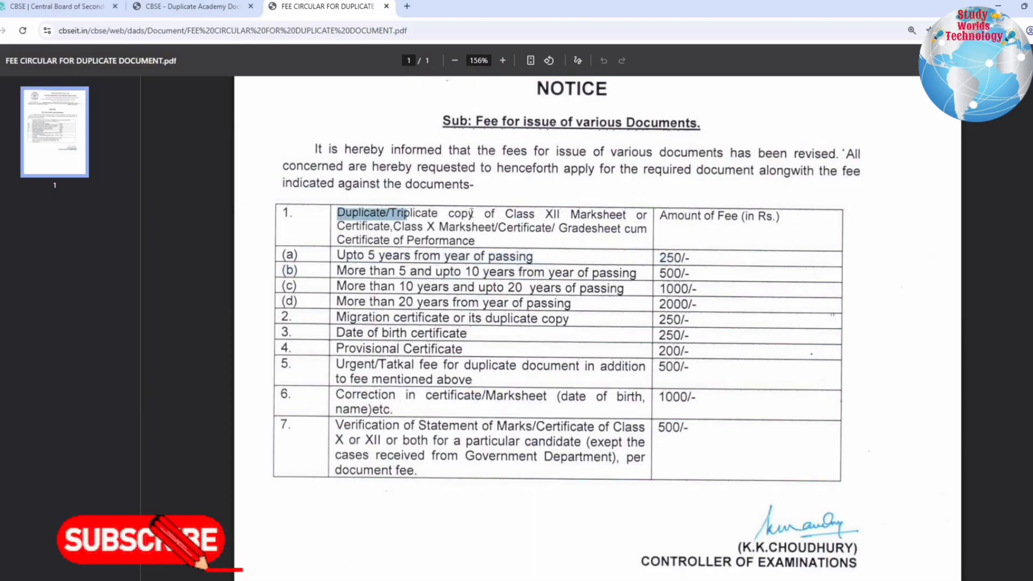
pyautogui.moveTo(338, 318); pyautogui.dragTo(521, 317)
pyautogui.click(540, 318)
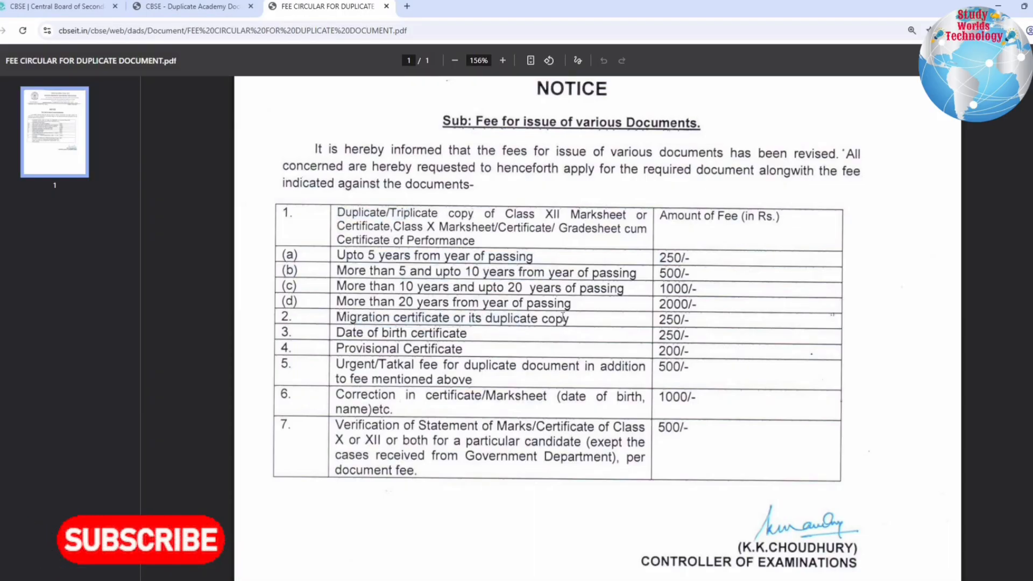
pyautogui.moveTo(338, 318); pyautogui.dragTo(659, 320)
pyautogui.click(526, 325)
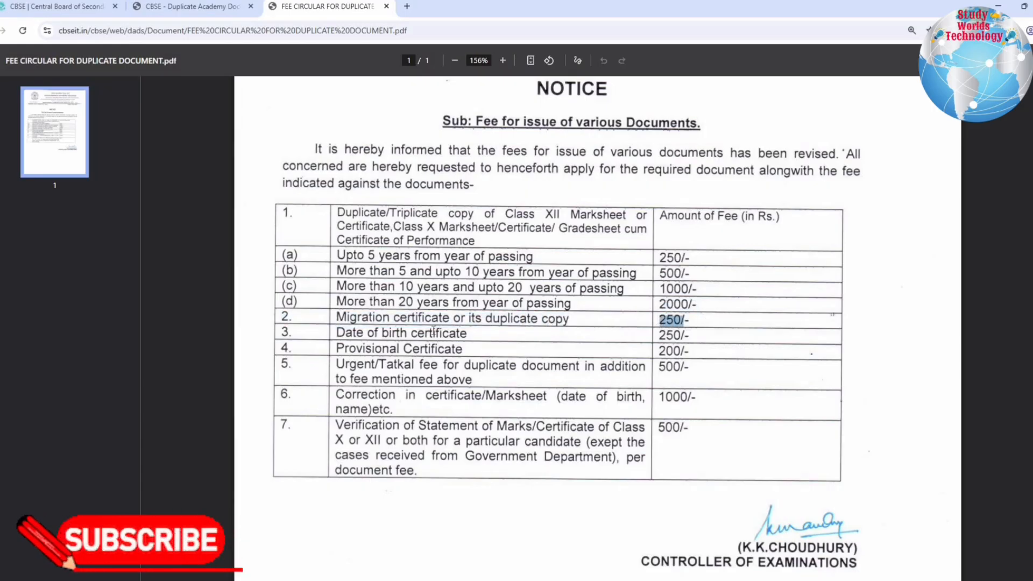
# - Examine the fees for the date of birth certificate and the provisional certificate in the circular
pyautogui.moveTo(343, 333); pyautogui.dragTo(486, 327)
pyautogui.click(657, 334)
pyautogui.doubleClick(657, 334)
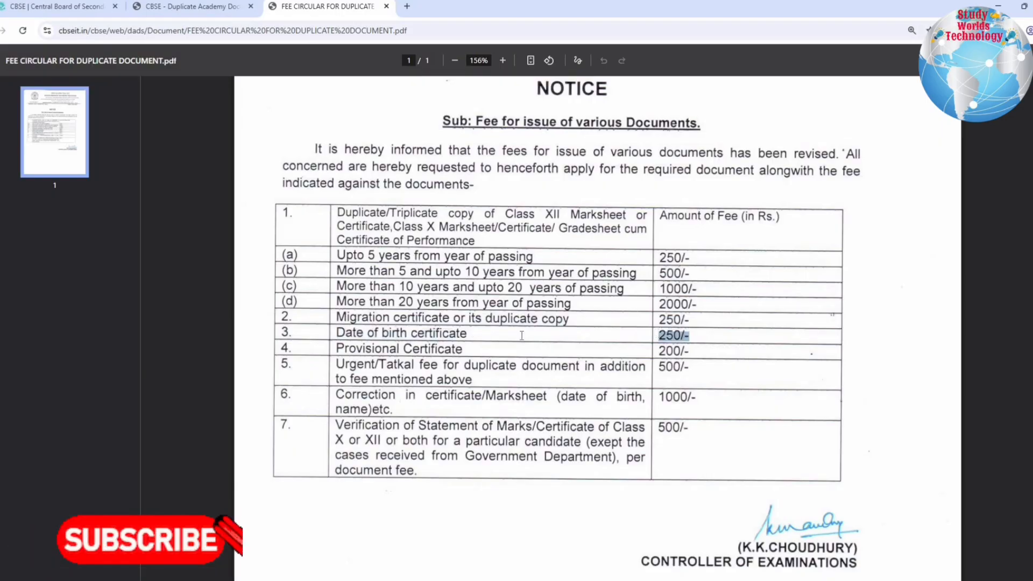
pyautogui.moveTo(342, 349); pyautogui.dragTo(602, 349)
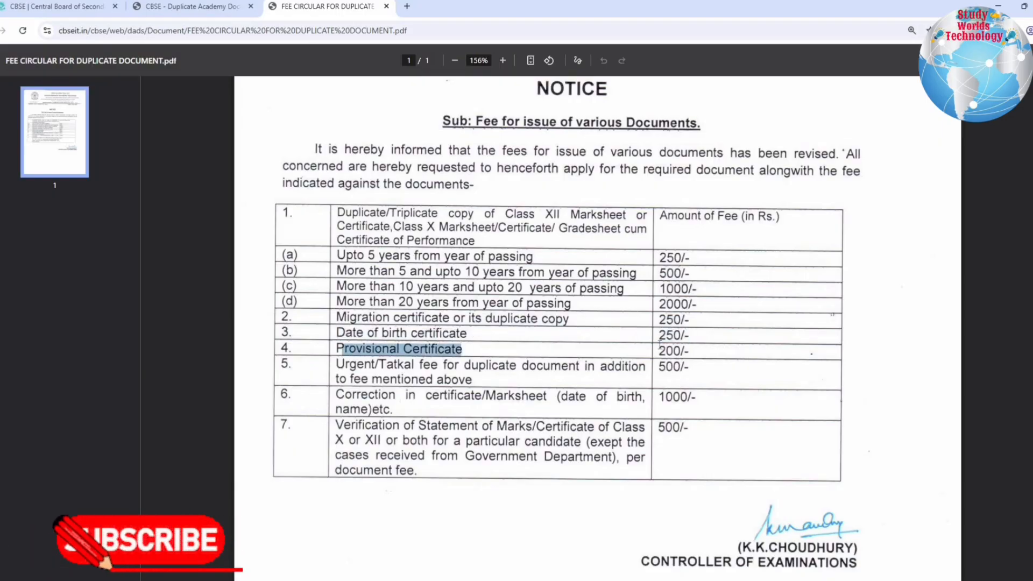
pyautogui.doubleClick(648, 350)
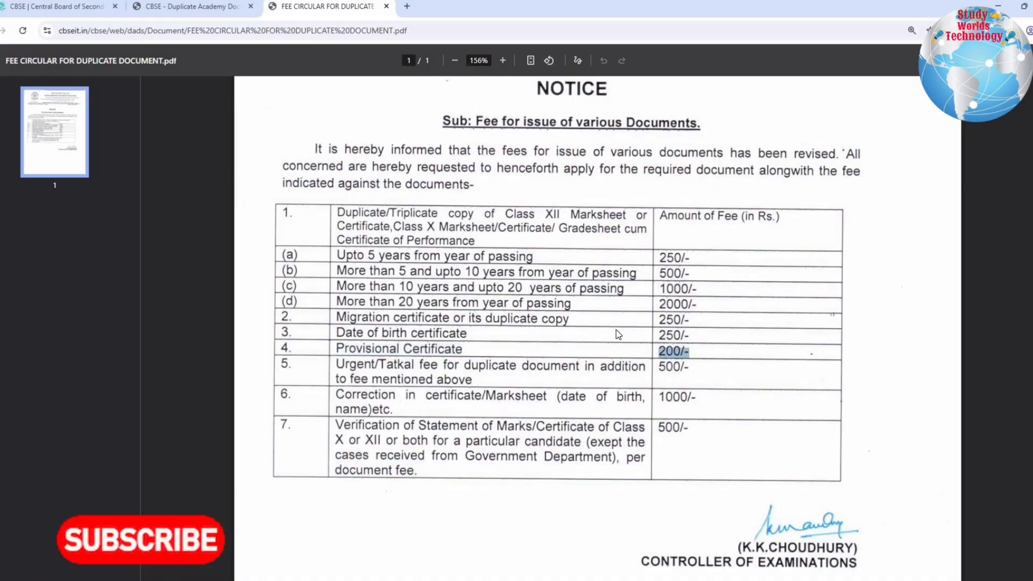
# - Examine the circular's urgent/Tatkal fee for duplicate documents and the fee for corrections in a certificate or marksheet
pyautogui.moveTo(343, 365); pyautogui.dragTo(477, 380)
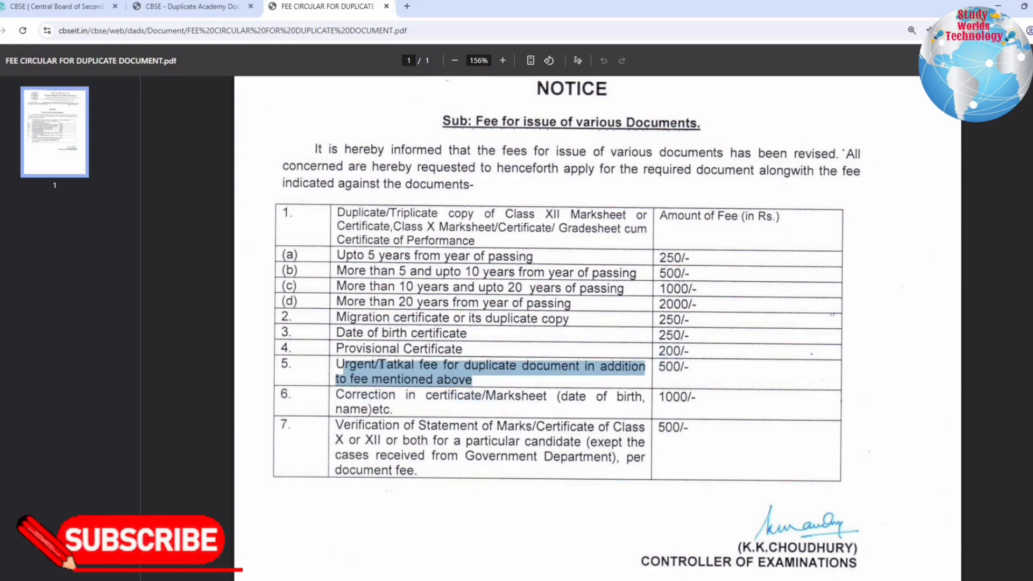
pyautogui.click(484, 377)
pyautogui.moveTo(344, 366); pyautogui.dragTo(523, 368)
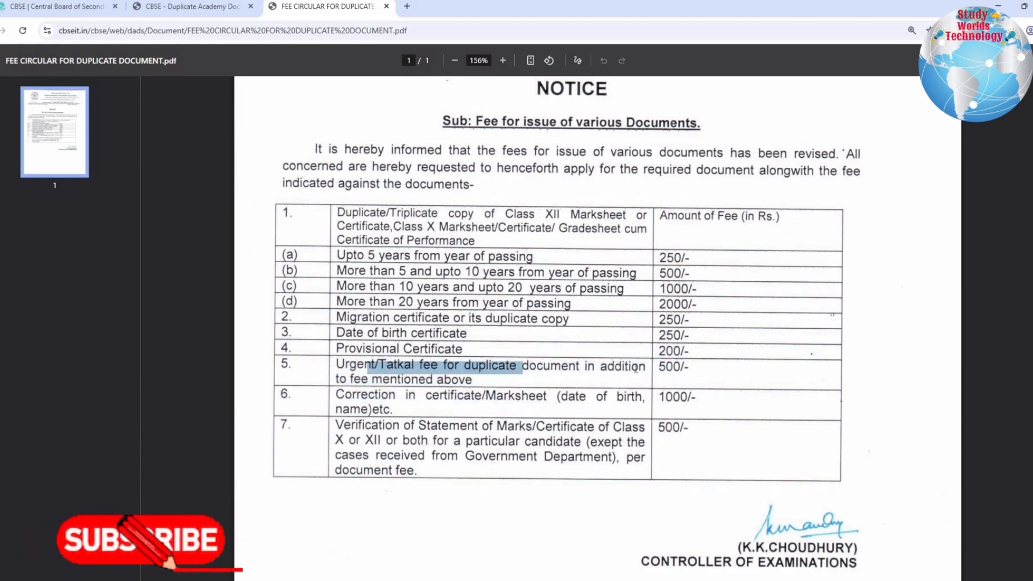
pyautogui.click(635, 368)
pyautogui.moveTo(635, 368); pyautogui.dragTo(660, 369)
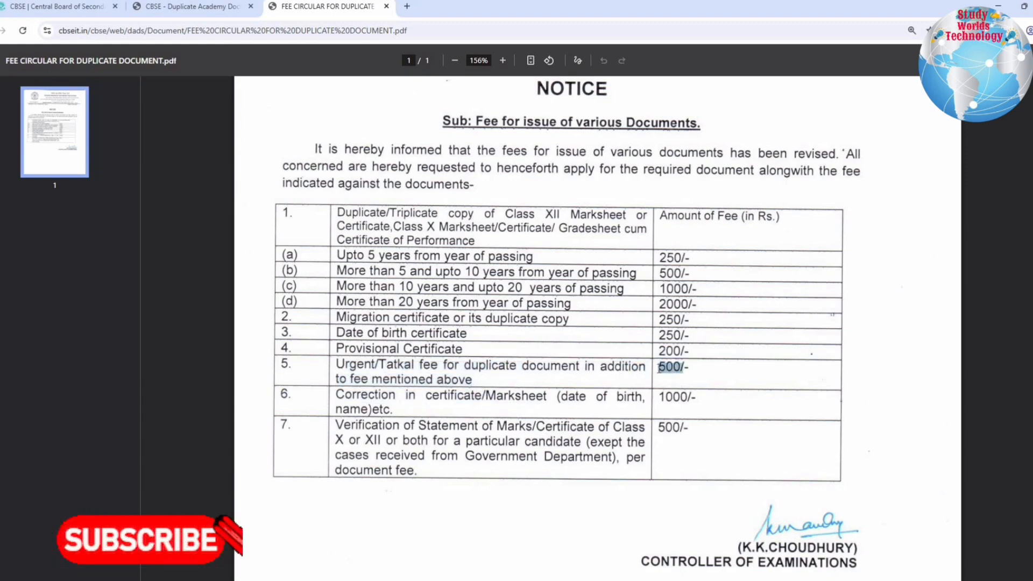
pyautogui.click(681, 370)
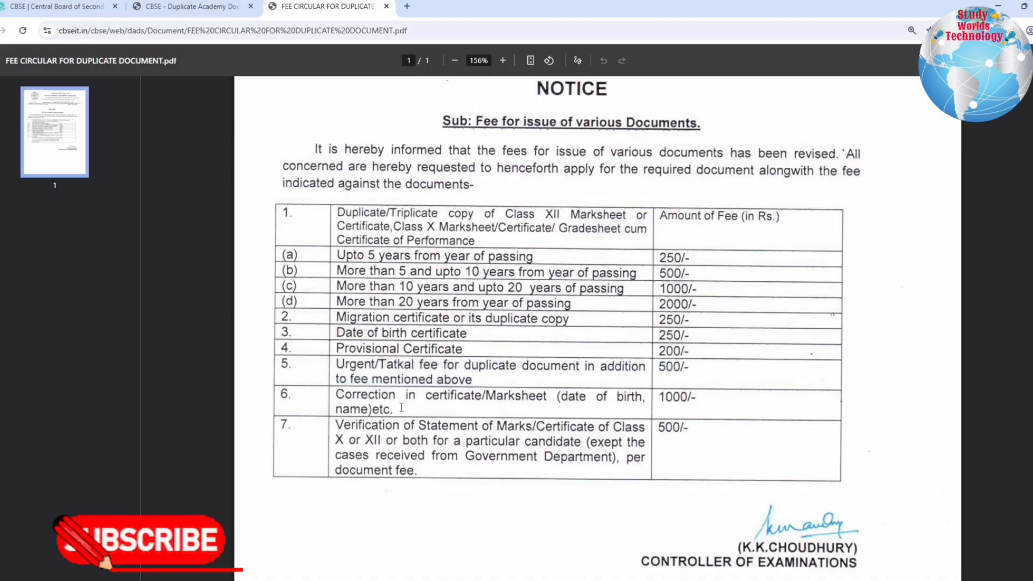
pyautogui.moveTo(341, 396); pyautogui.dragTo(395, 410)
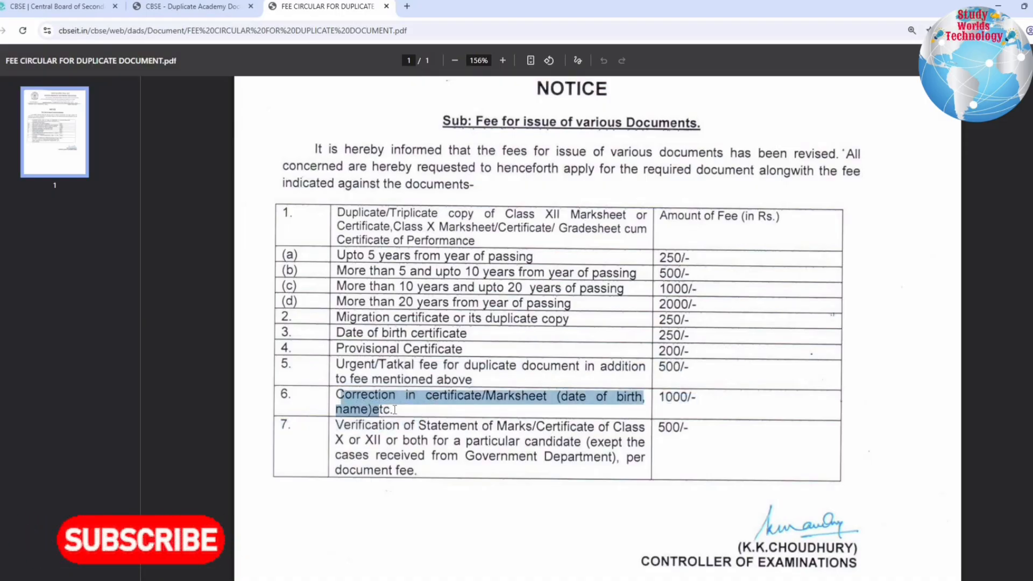
pyautogui.moveTo(660, 397); pyautogui.dragTo(697, 399)
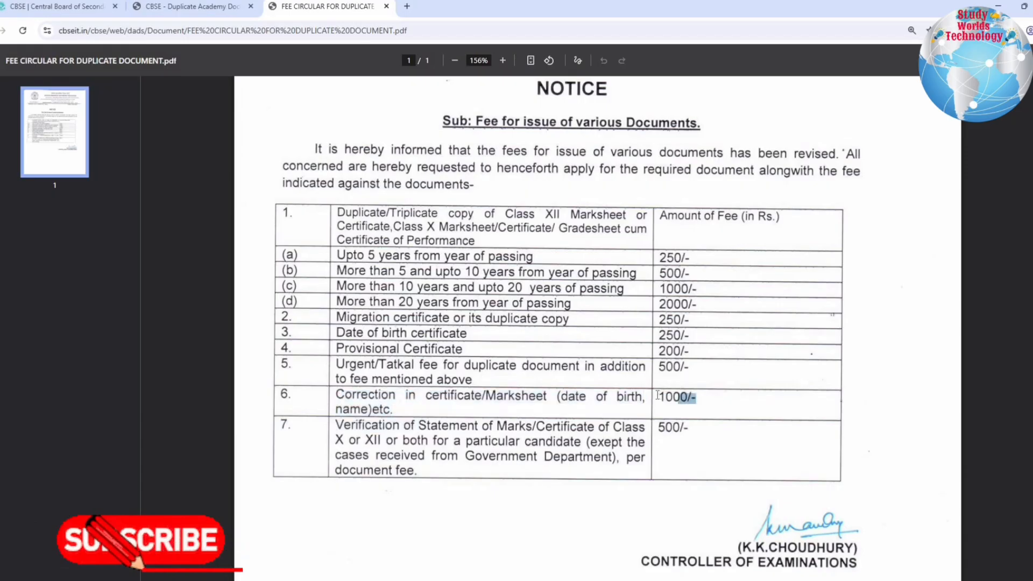
# - Return to the service list, open the Printed Document application form and select class 12th
pyautogui.hotkey('ctrl', 'shift', 'Tab')
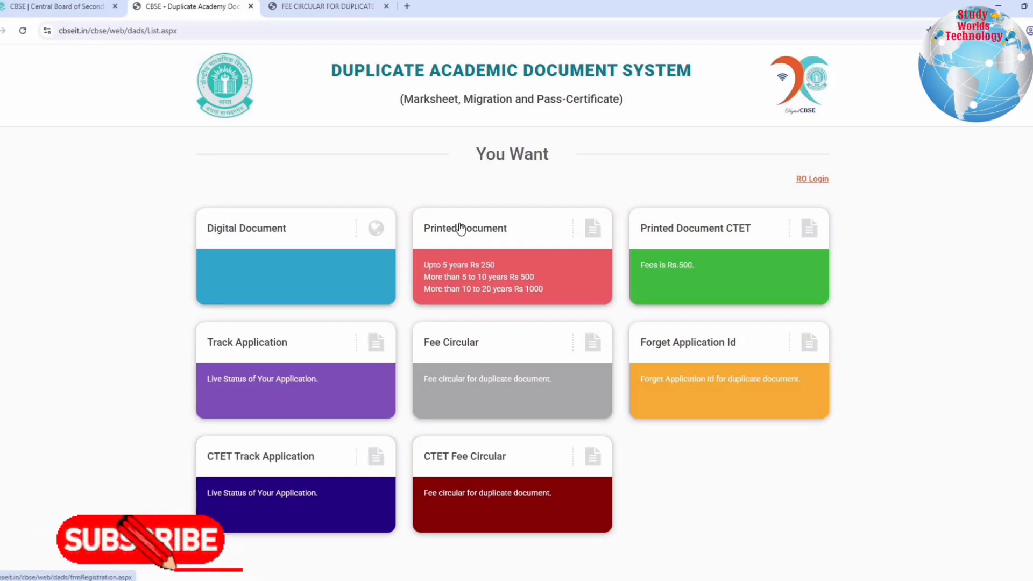
pyautogui.click(576, 219)
pyautogui.click(255, 221)
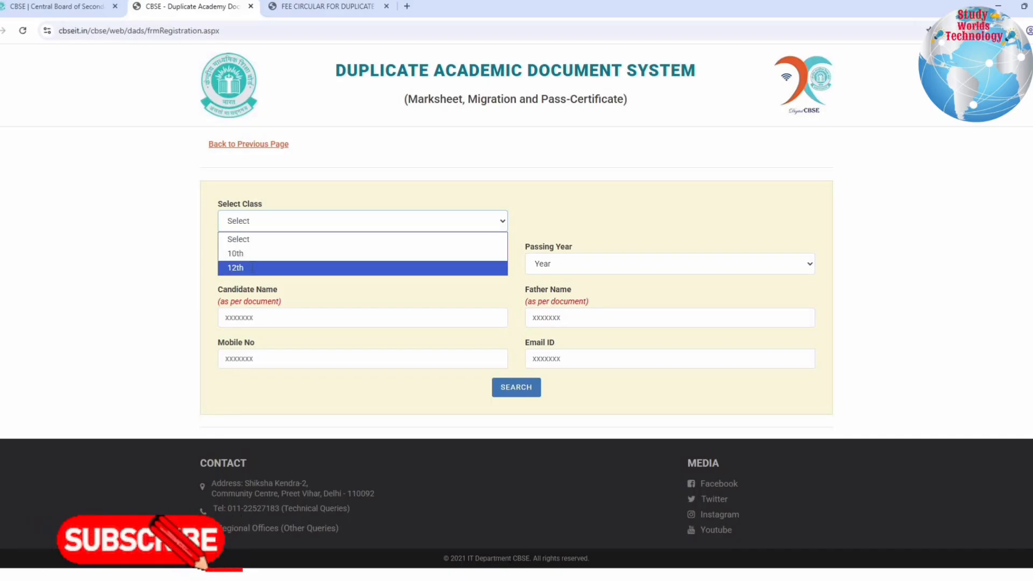
pyautogui.click(252, 267)
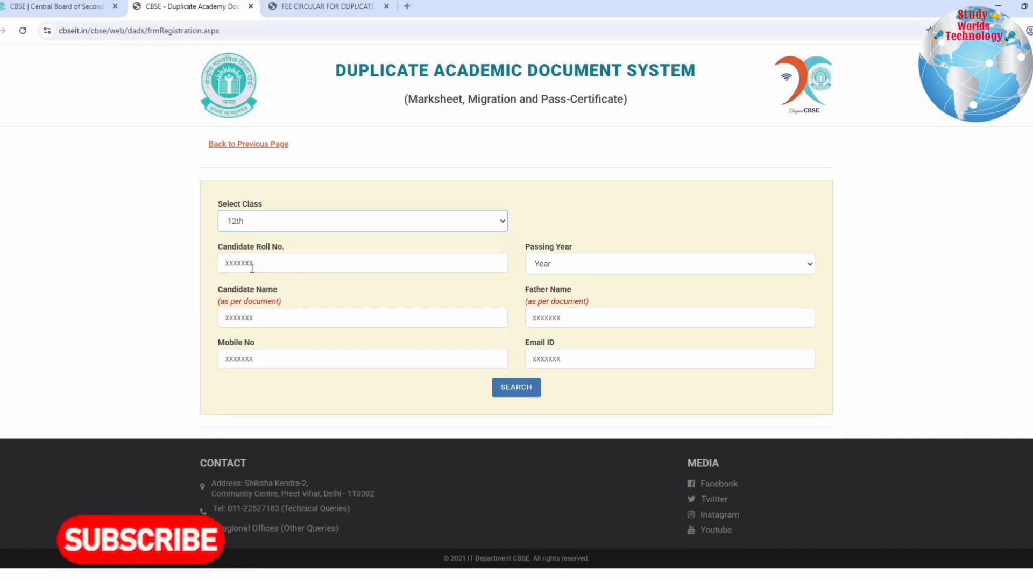
# - Set the passing year to 2025 and the compartment option to Regular in the application form
pyautogui.click(252, 267)
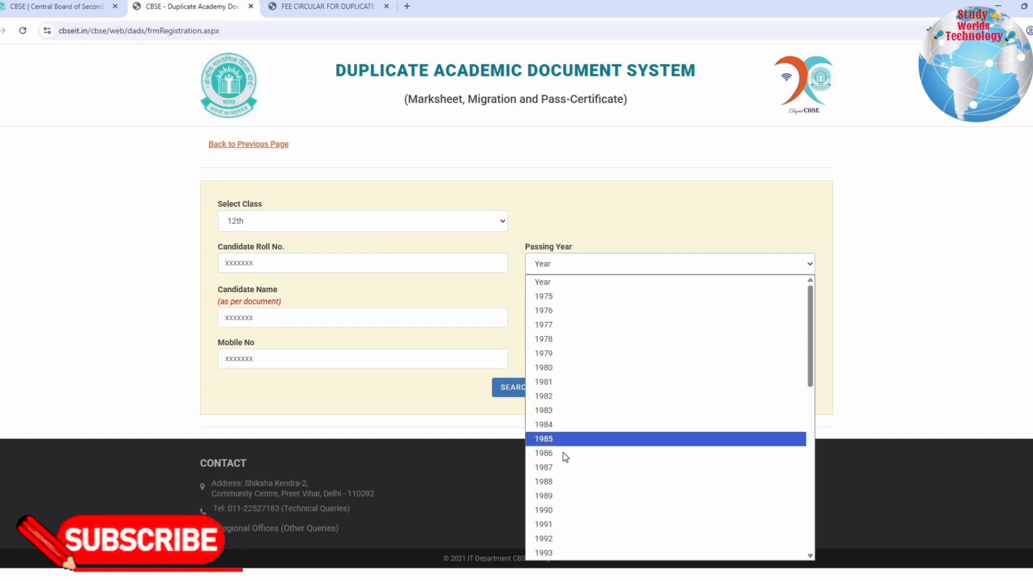
pyautogui.scroll(-8, 560, 525)
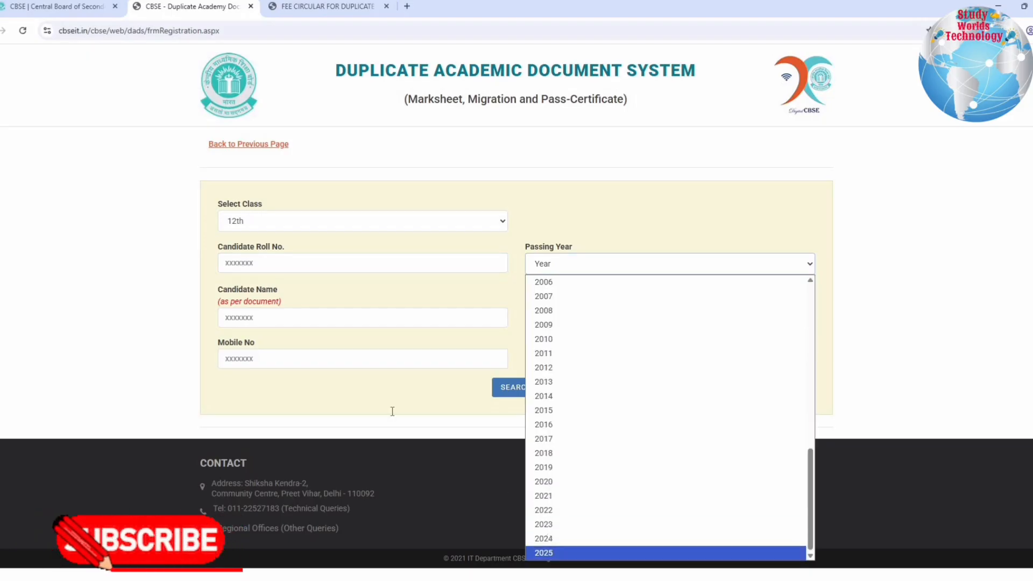
pyautogui.press('Return')
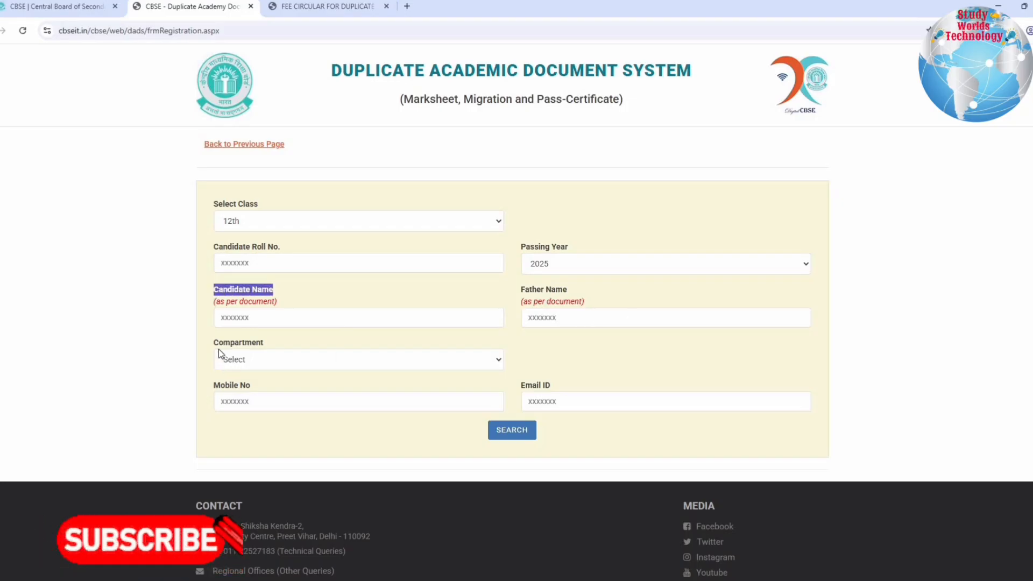
pyautogui.click(309, 361)
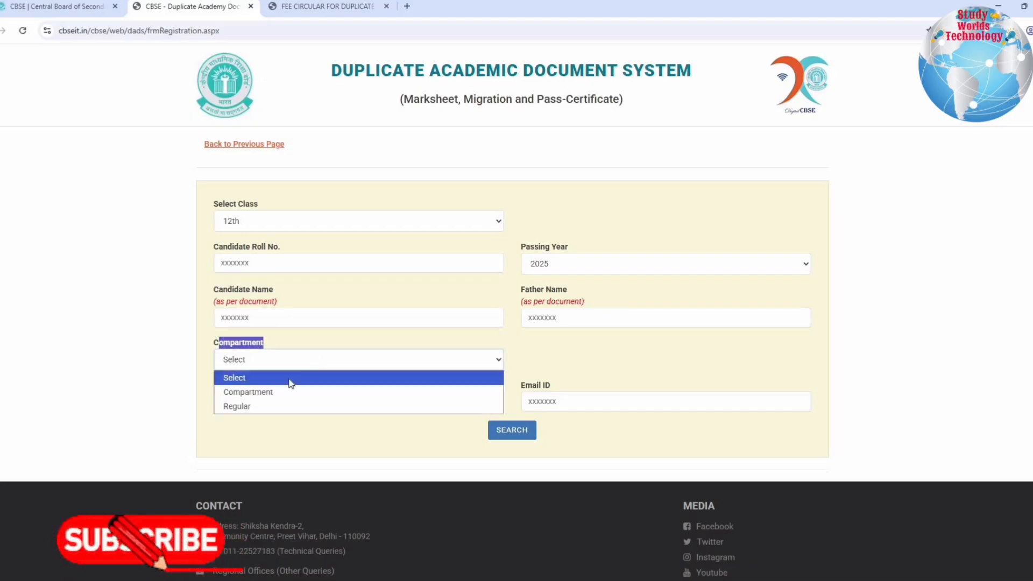
pyautogui.click(271, 408)
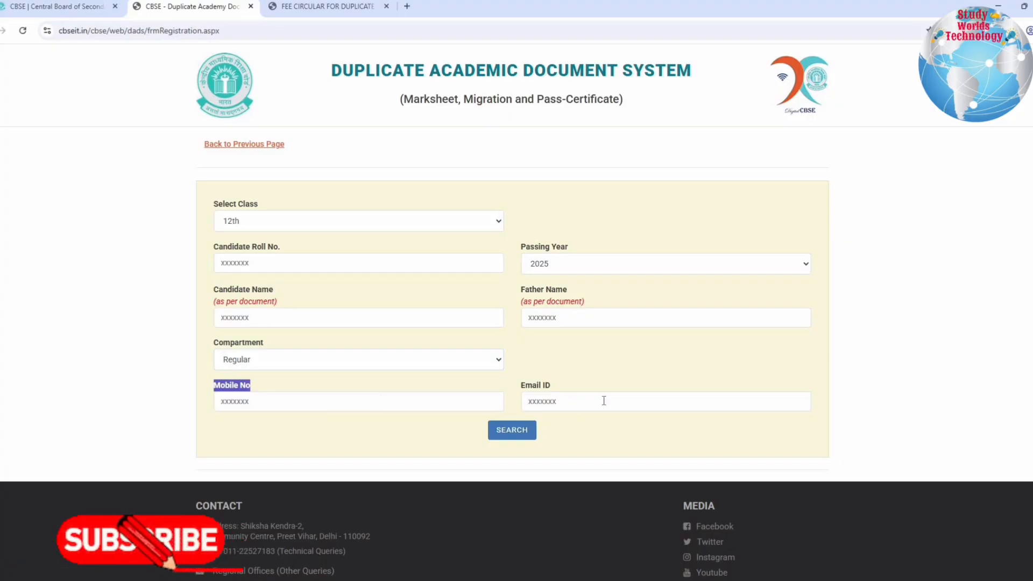
# - Search for the candidate's record and review the Student Details table
pyautogui.click(517, 430)
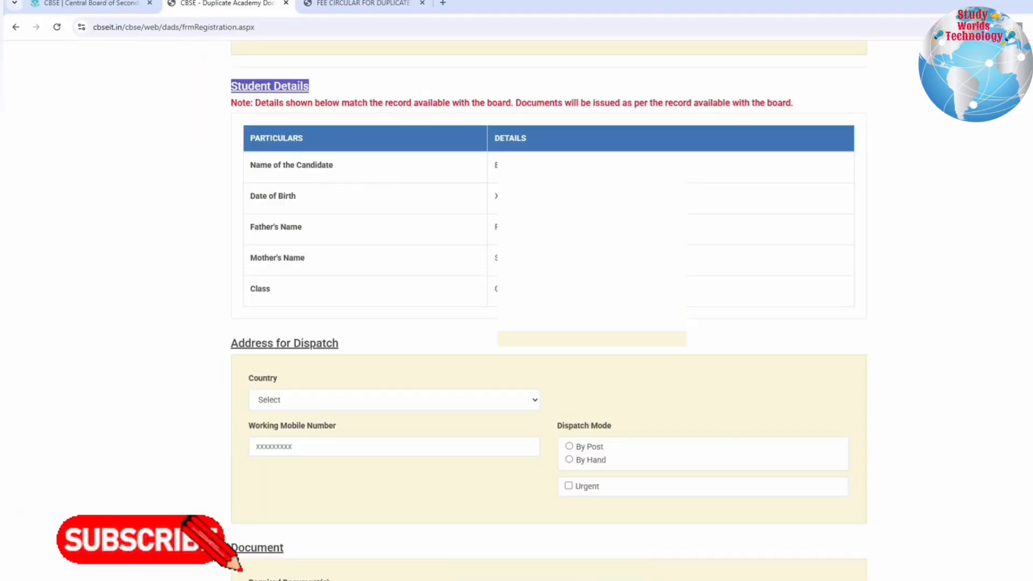
pyautogui.moveTo(284, 138); pyautogui.dragTo(498, 291)
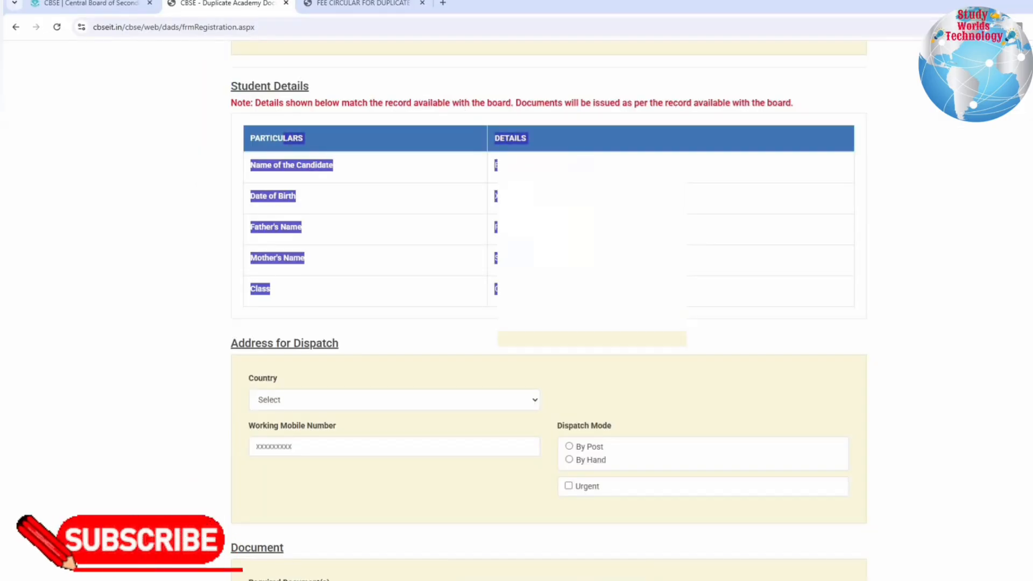
# - Go to the Address for Dispatch section of the application form and set the country to INDIA
pyautogui.scroll(-5, 305, 215)
pyautogui.moveTo(231, 57); pyautogui.dragTo(305, 82)
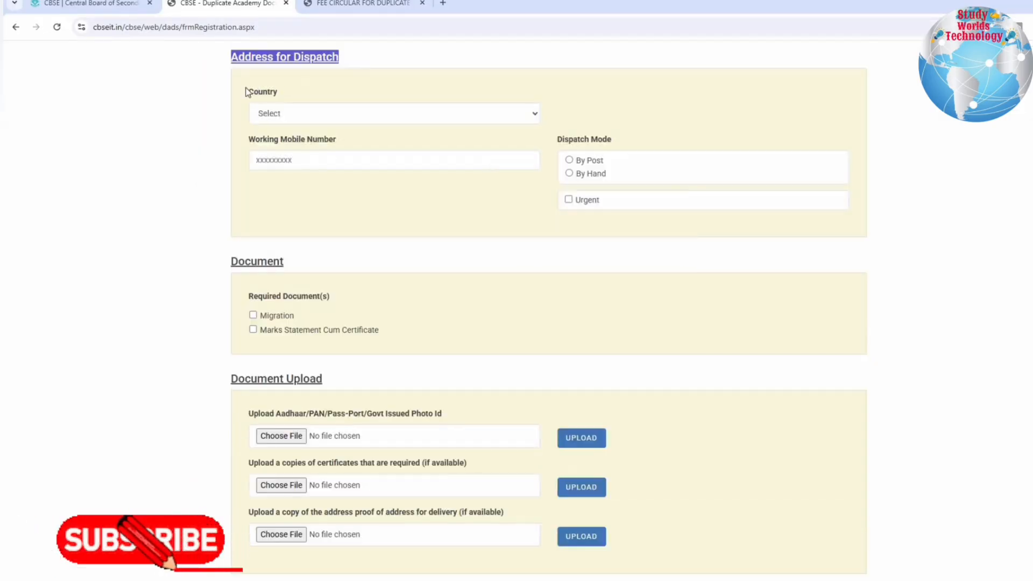
pyautogui.click(266, 95)
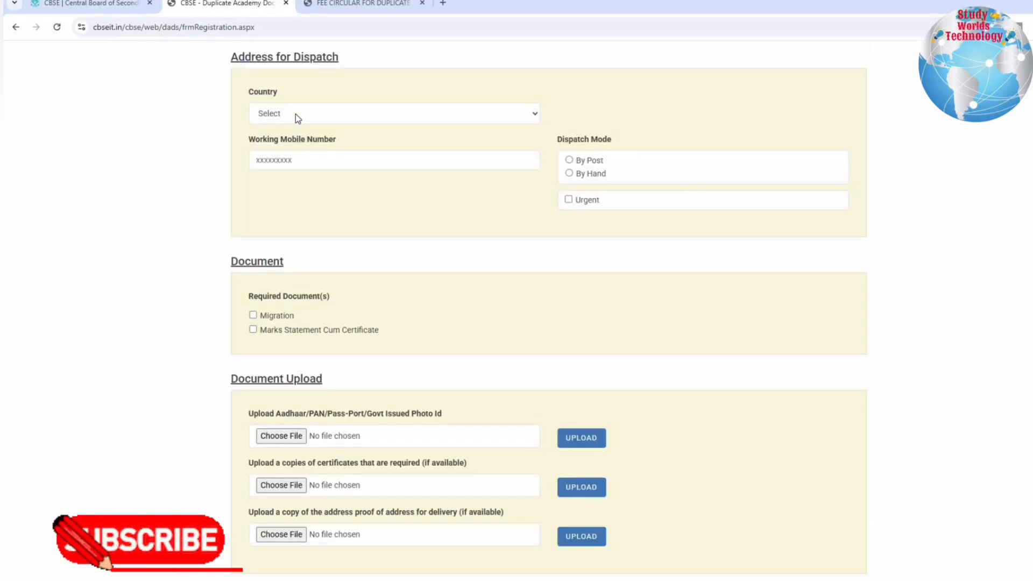
pyautogui.doubleClick(293, 129)
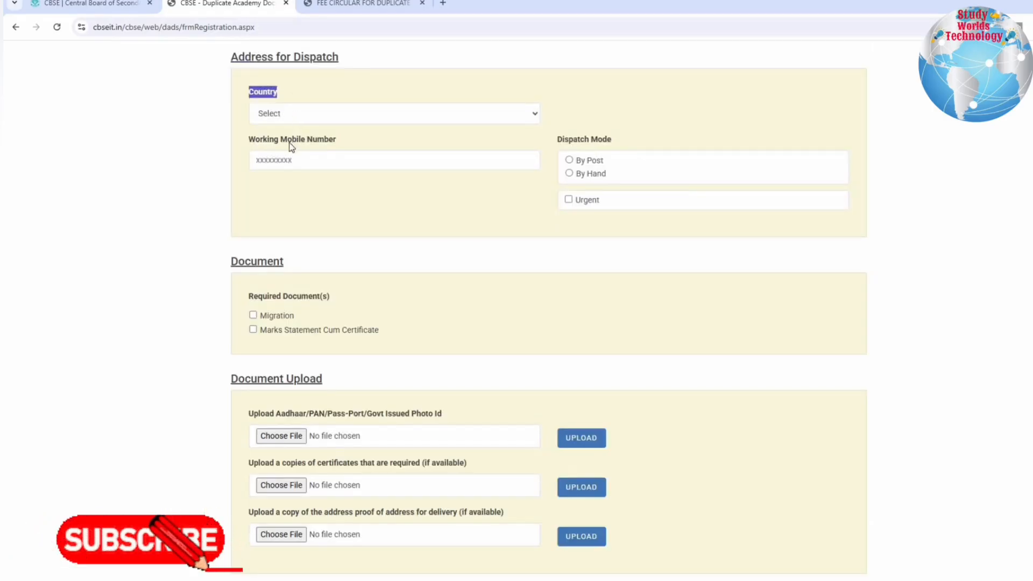
pyautogui.hotkey('alt', 'Down')
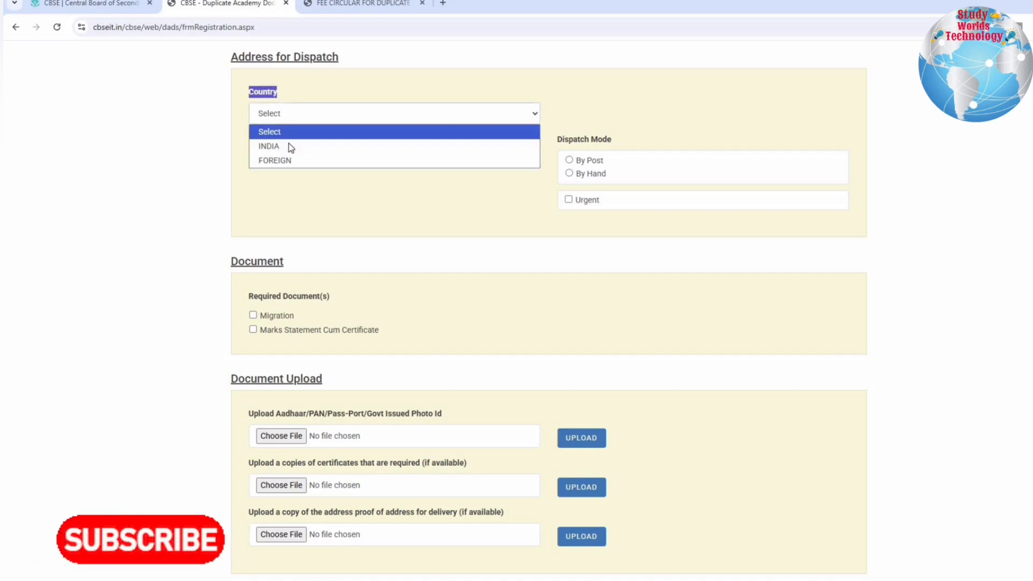
pyautogui.click(291, 147)
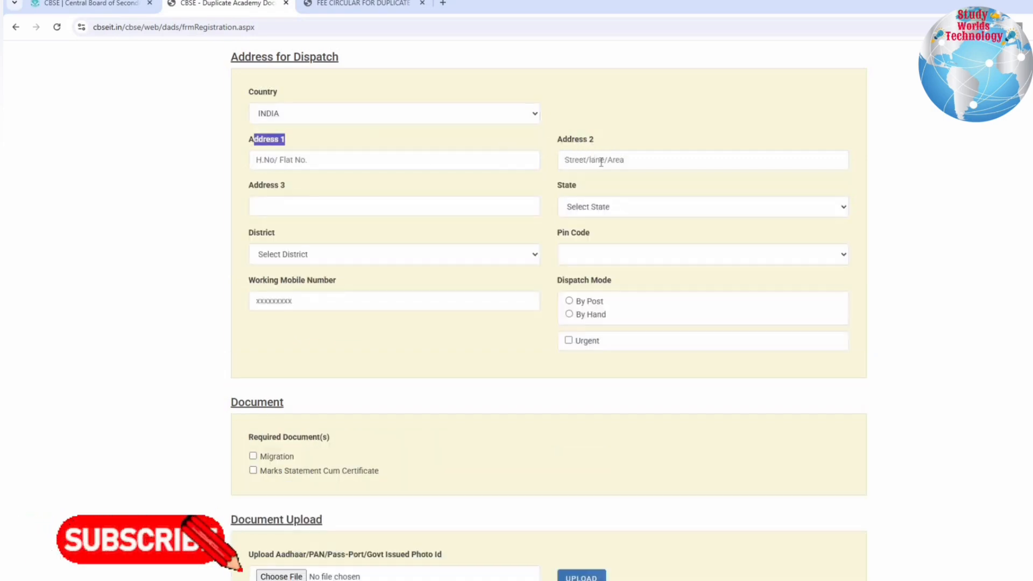
# - Open the State choices for the dispatch address and browse to the end of the list
pyautogui.click(658, 208)
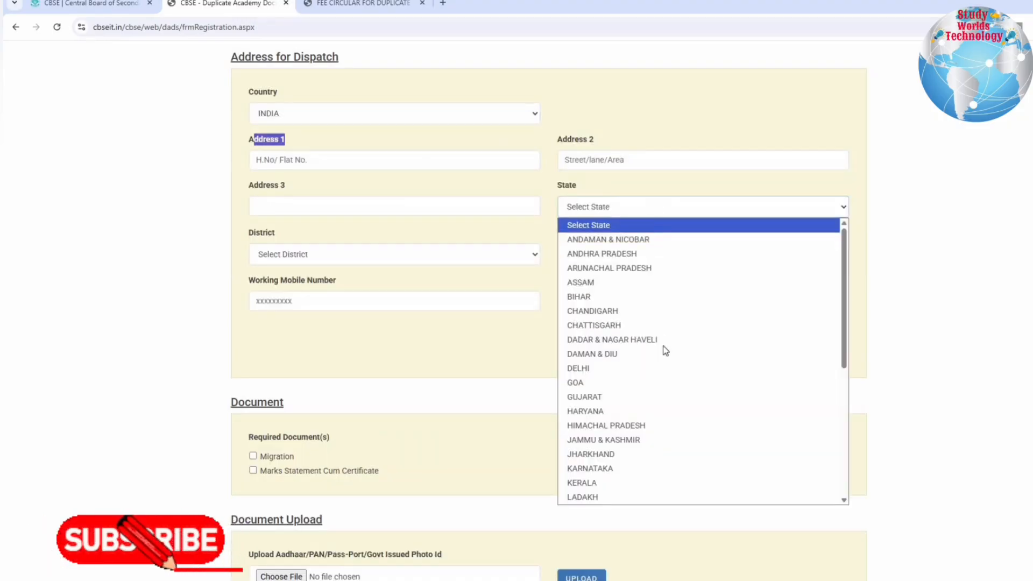
pyautogui.scroll(-5, 665, 351)
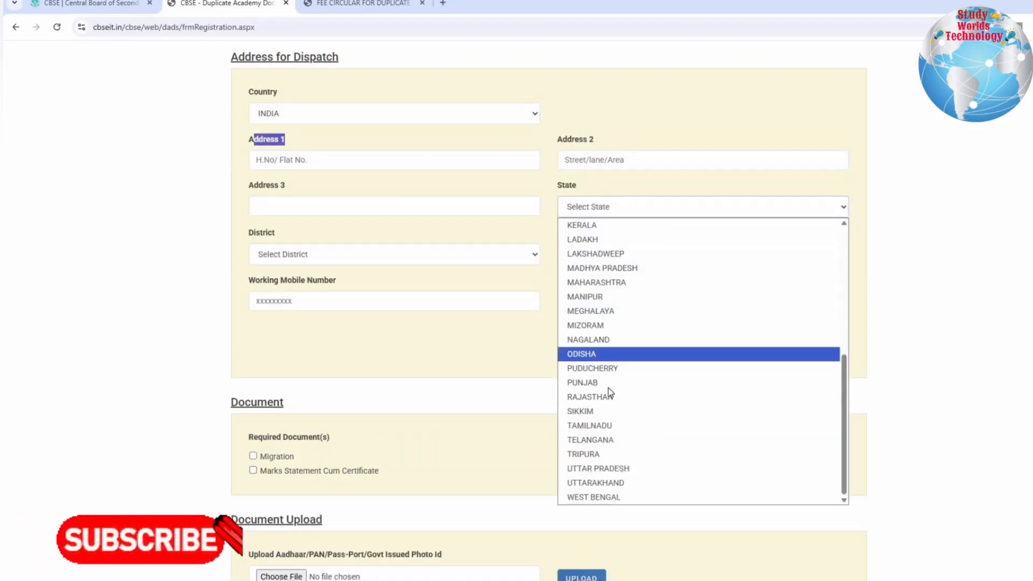